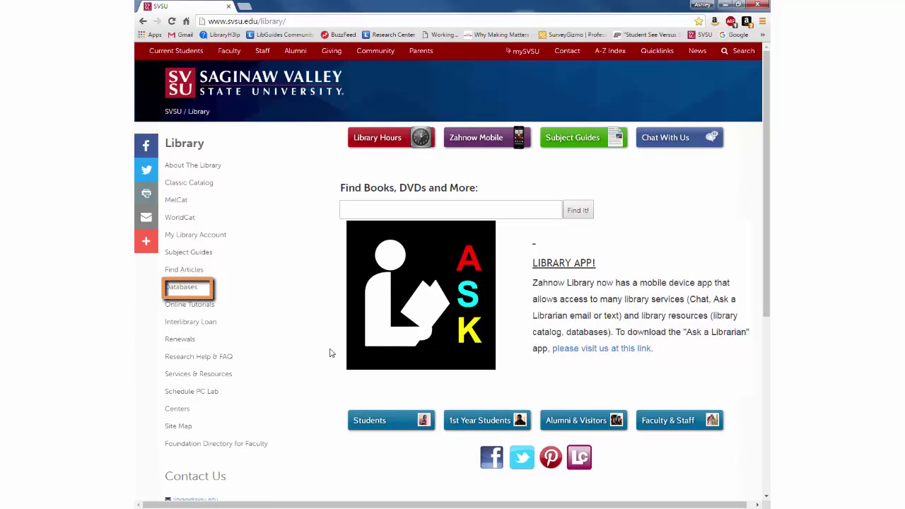
Open the CINAHL Complete database from the Health subject list of the library's databases.
{"action": "left_click", "coordinate": [206, 292]}
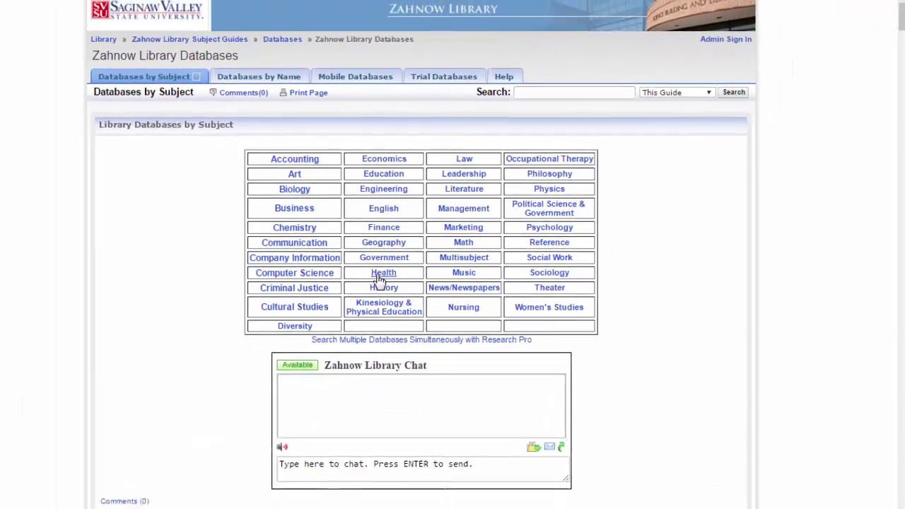
{"action": "left_click", "coordinate": [364, 294]}
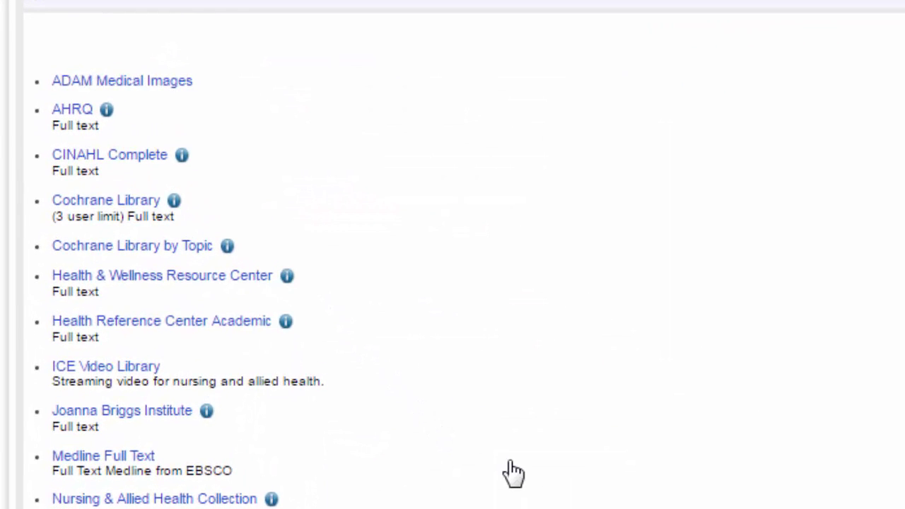
{"action": "left_click", "coordinate": [162, 157]}
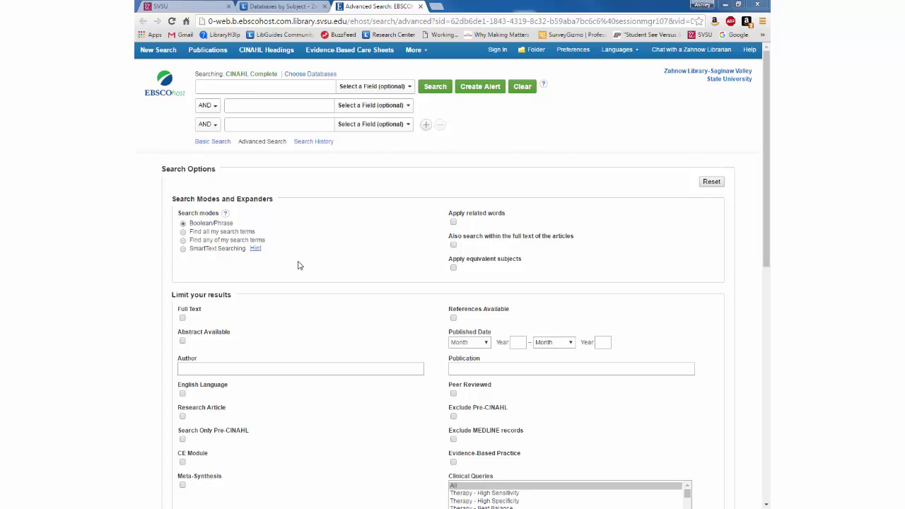
Search CINAHL Complete for the exact phrase "Value Based Purchasing".
{"action": "left_click", "coordinate": [238, 87]}
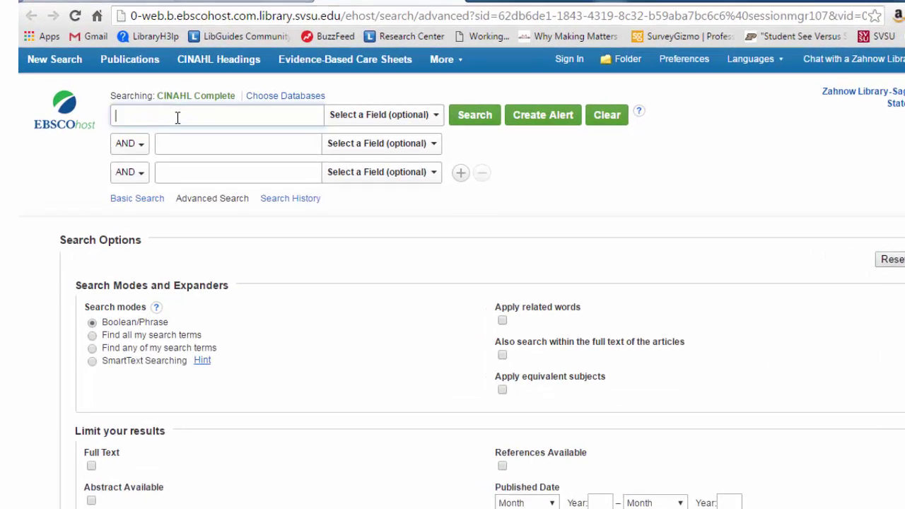
{"action": "type", "text": "\"Value Based Purchasing\""}
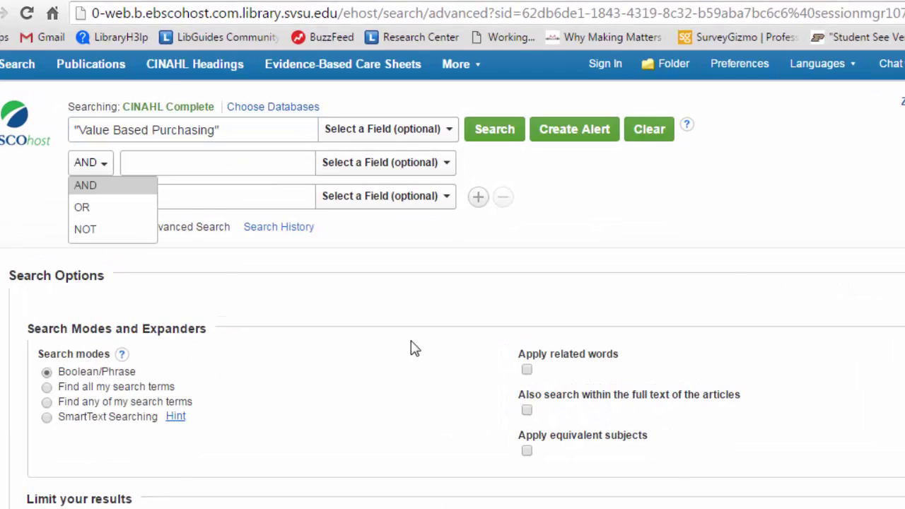
{"action": "left_click", "coordinate": [509, 134]}
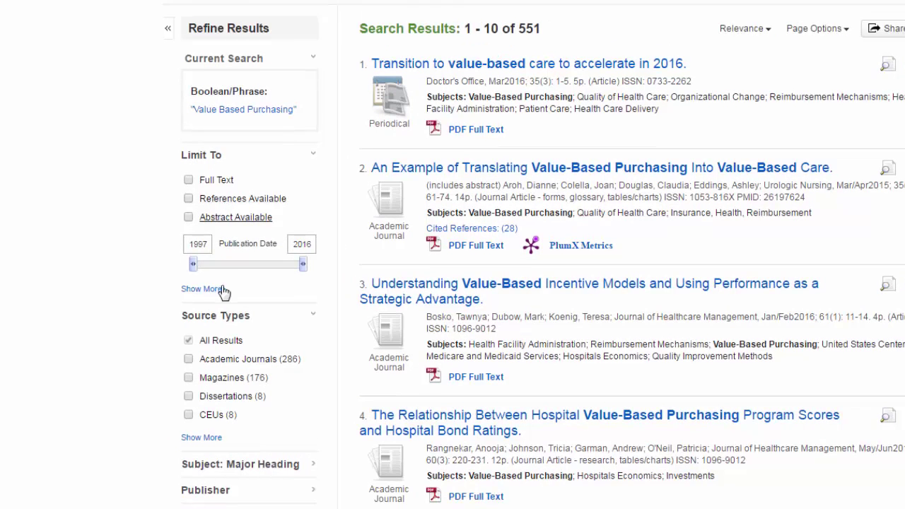
Narrow the results to academic journals published 2011–2016 under the major subject heading value-based purchasing.
{"action": "left_click", "coordinate": [189, 353]}
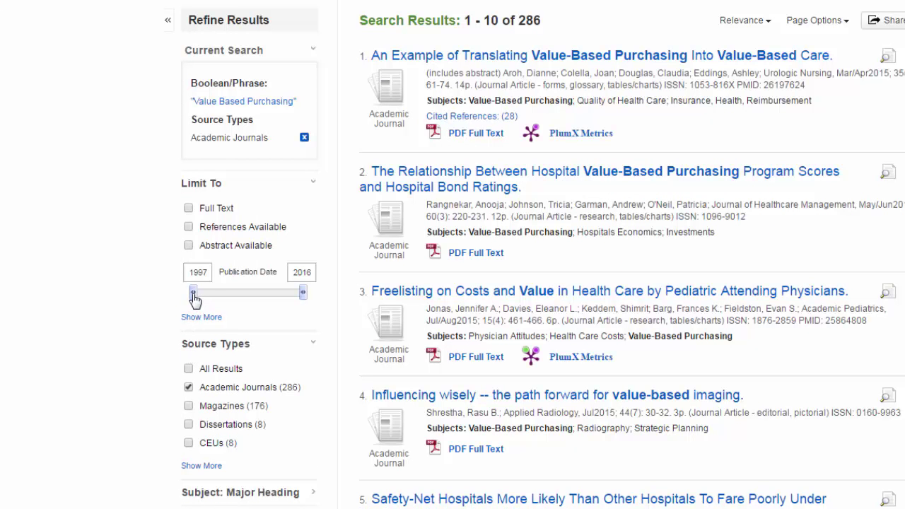
{"action": "left_click_drag", "start_coordinate": [195, 299], "coordinate": [275, 304]}
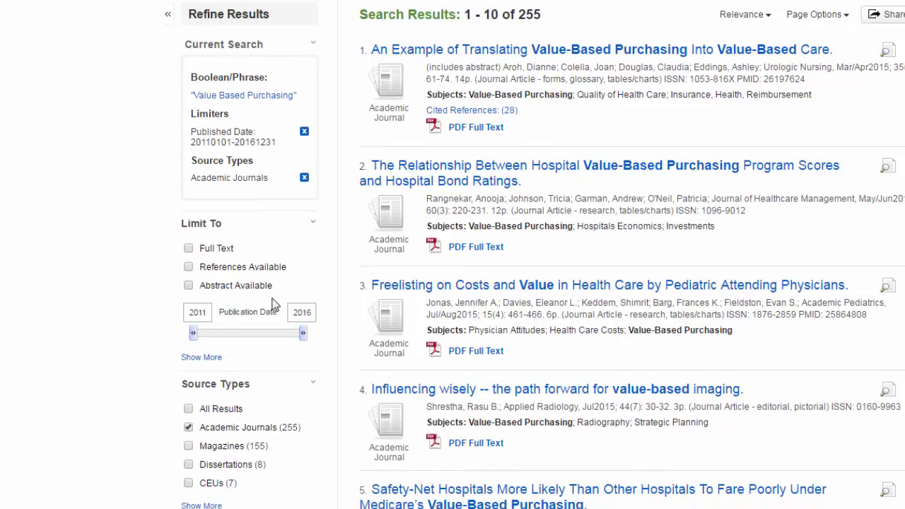
{"action": "scroll", "coordinate": [293, 339], "scroll_direction": "down", "scroll_amount": 3}
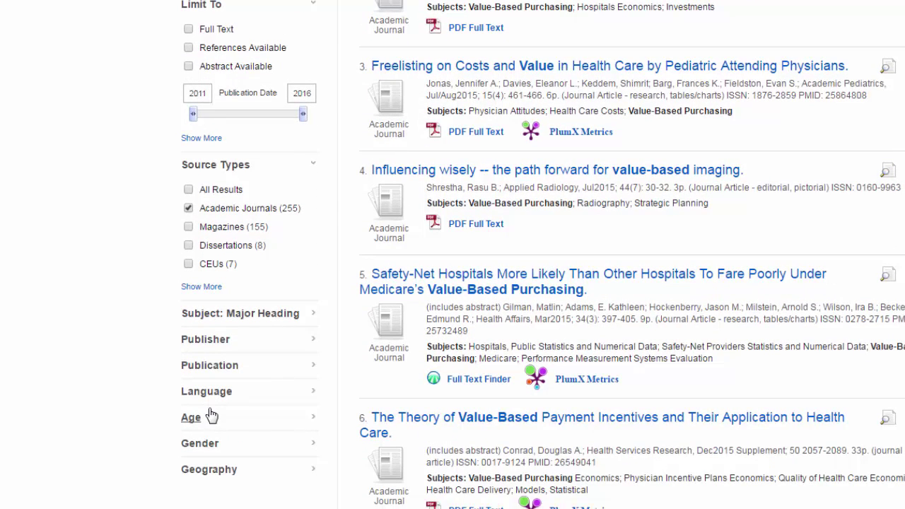
{"action": "left_click", "coordinate": [224, 322]}
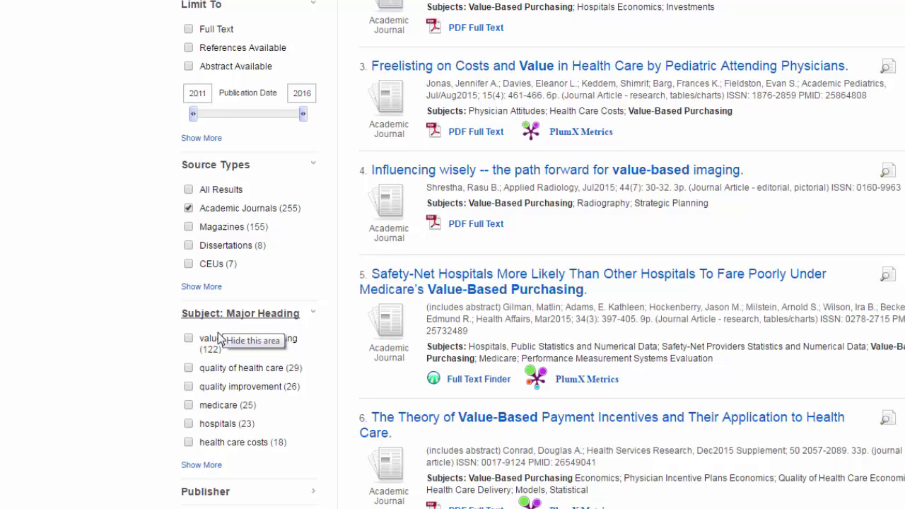
{"action": "left_click", "coordinate": [200, 341]}
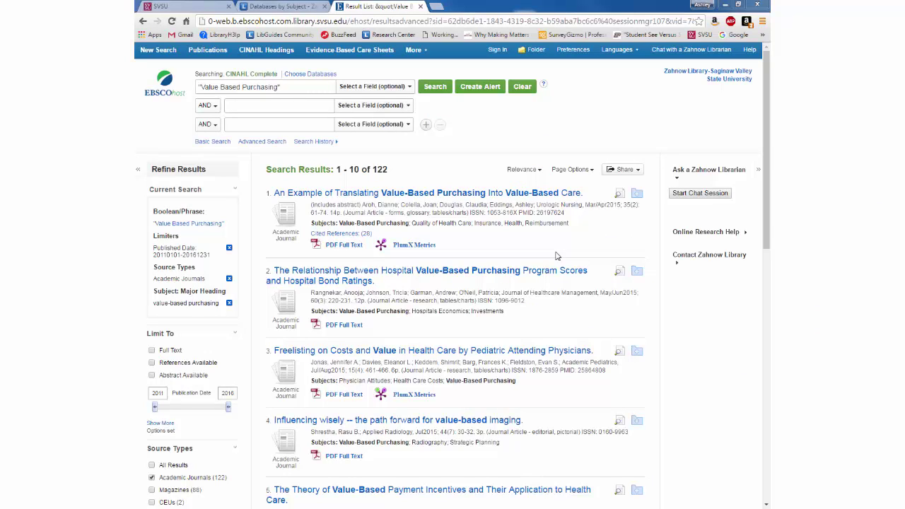
Open the record of "An Example of Translating Value-Based Purchasing Into Value-Based Care" and review its subjects and abstract.
{"action": "left_click", "coordinate": [561, 194]}
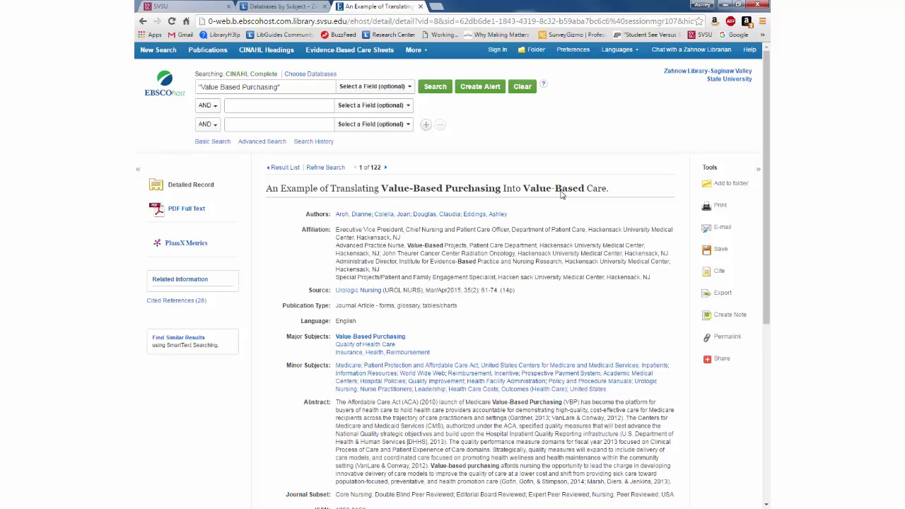
{"action": "scroll", "coordinate": [525, 291], "scroll_direction": "down", "scroll_amount": 1}
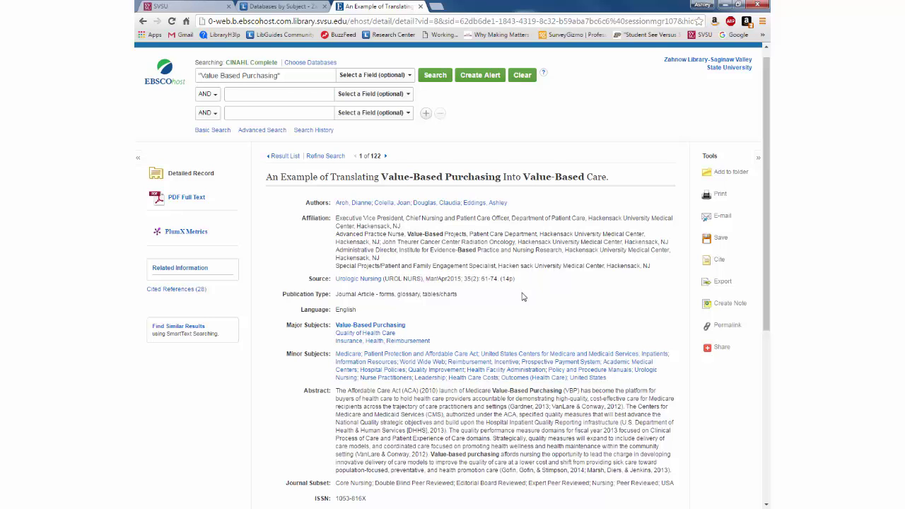
{"action": "scroll", "coordinate": [524, 297], "scroll_direction": "down", "scroll_amount": 3}
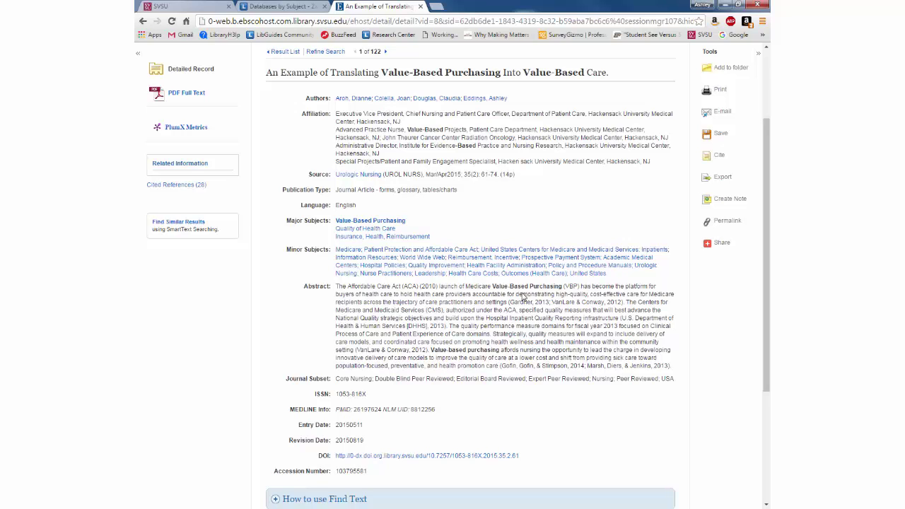
{"action": "scroll", "coordinate": [523, 293], "scroll_direction": "up", "scroll_amount": 1}
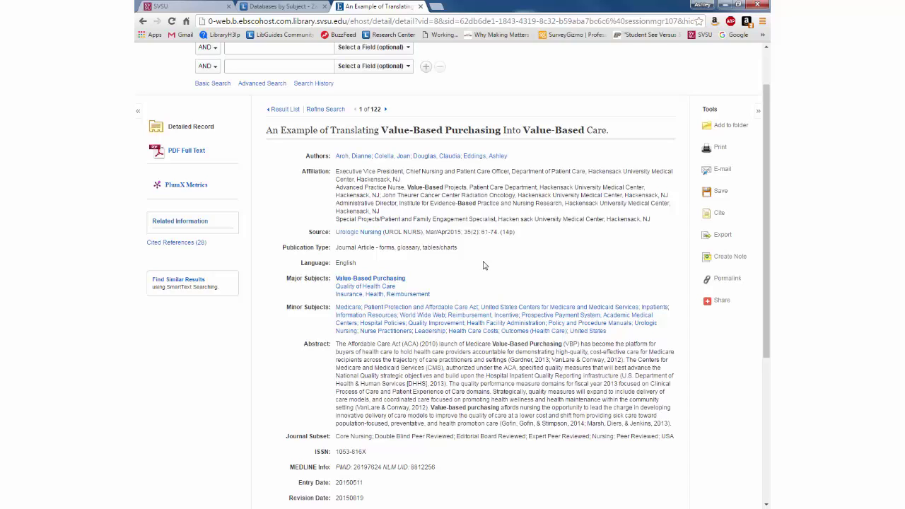
Display the article's permalink and look through its citation formats, including AMA and APA.
{"action": "left_click", "coordinate": [727, 279]}
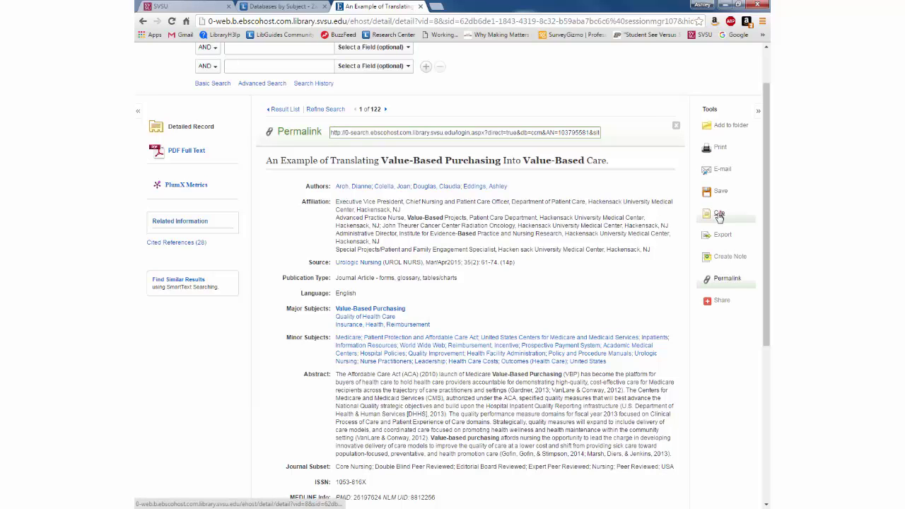
{"action": "scroll", "coordinate": [456, 228], "scroll_direction": "down", "scroll_amount": 2}
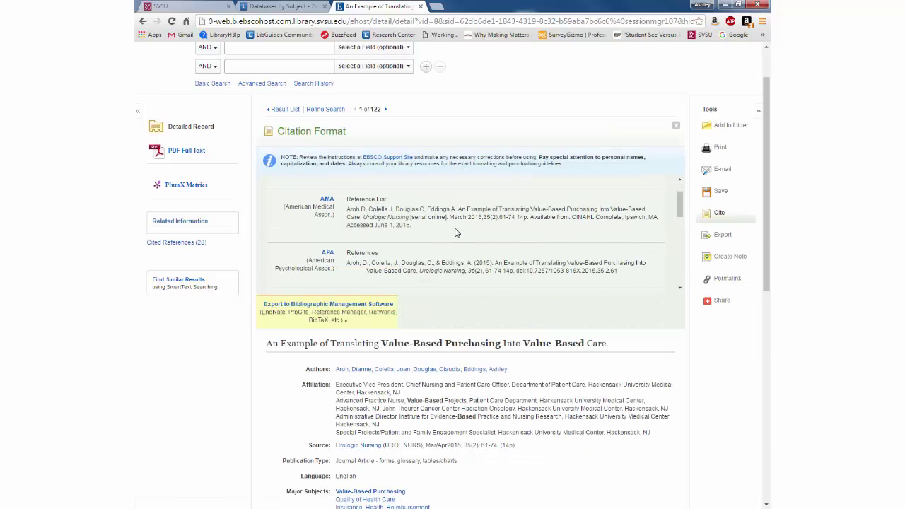
{"action": "scroll", "coordinate": [456, 225], "scroll_direction": "down", "scroll_amount": 1}
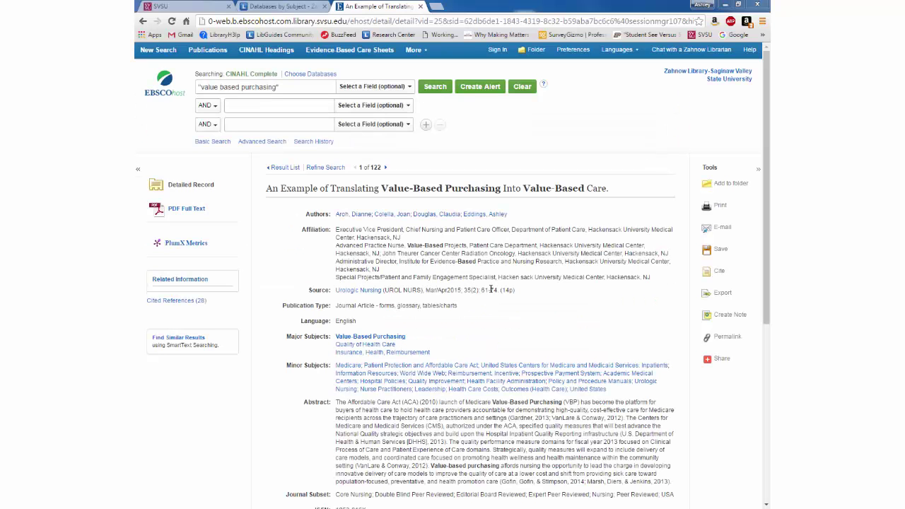
Add the article to the folder and sign in to the personal EBSCOhost account.
{"action": "left_click", "coordinate": [727, 190]}
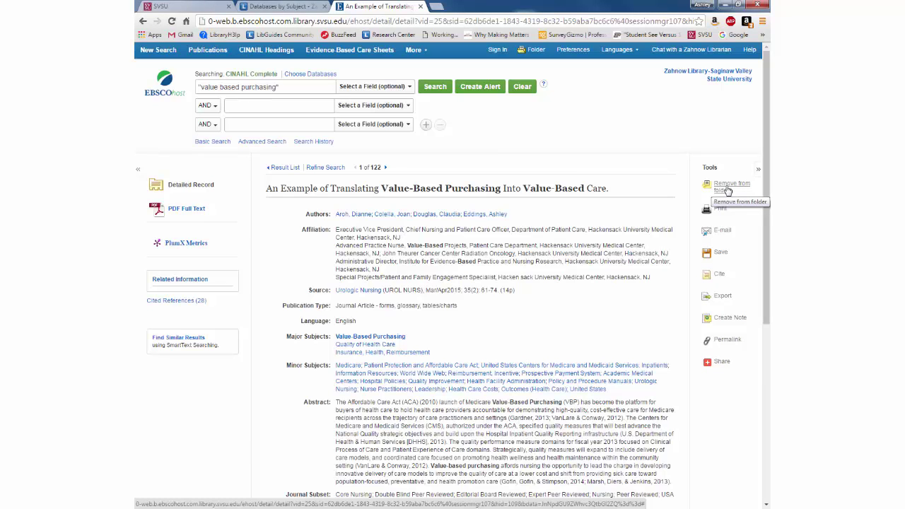
{"action": "left_click", "coordinate": [499, 52]}
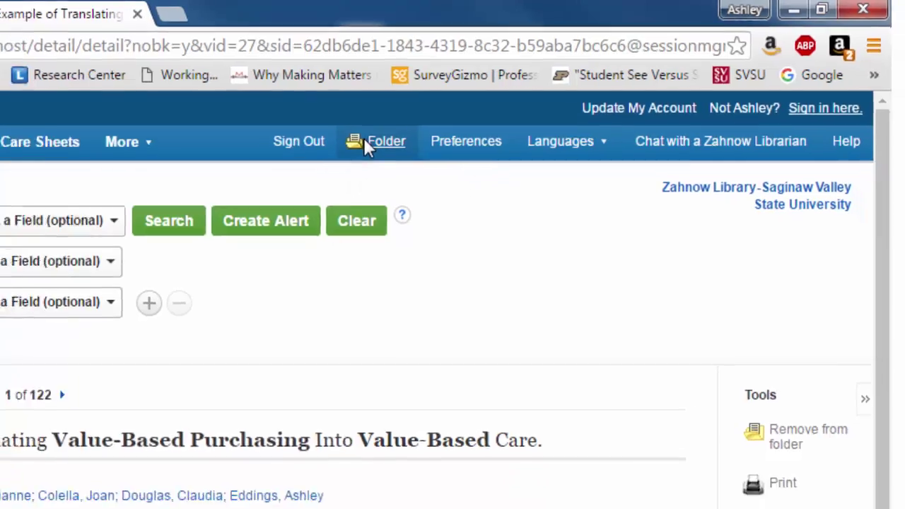
Open the personal folder and move the saved value-based purchasing article into the custom Project folder.
{"action": "left_click", "coordinate": [352, 154]}
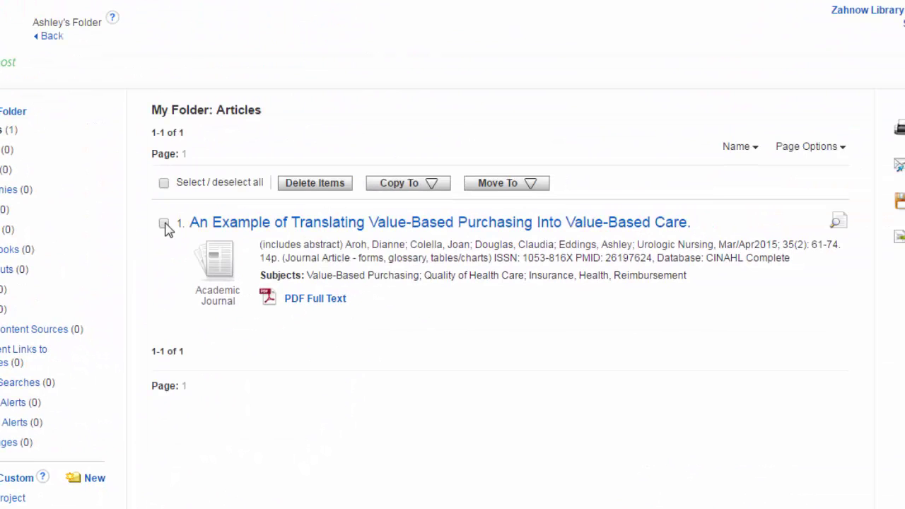
{"action": "left_click", "coordinate": [163, 225]}
{"action": "left_click", "coordinate": [495, 185]}
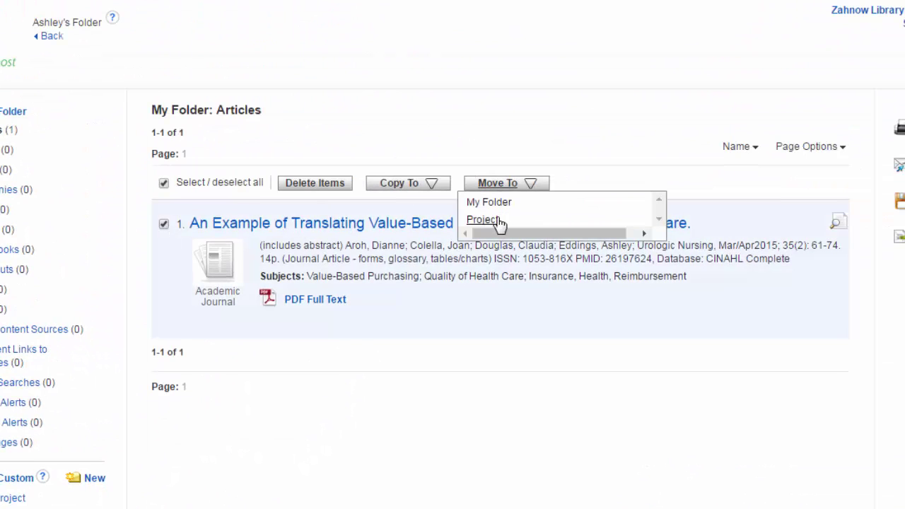
{"action": "left_click", "coordinate": [487, 219]}
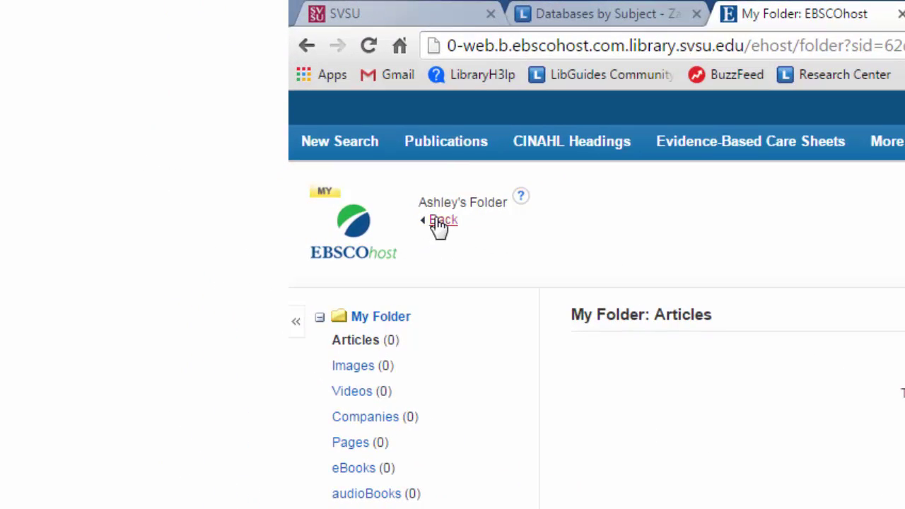
Return to the article, select search S6 in the search history and open the form for saving it as a search or alert.
{"action": "left_click", "coordinate": [439, 220]}
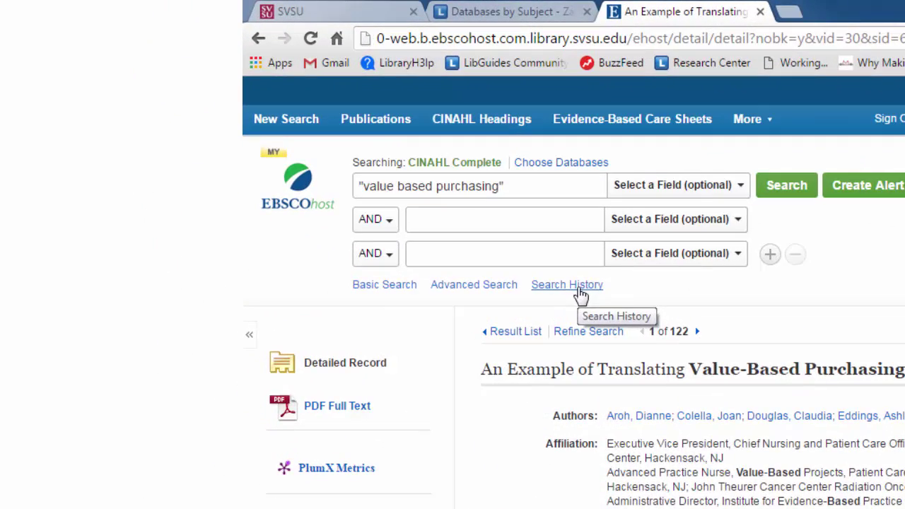
{"action": "left_click", "coordinate": [499, 247]}
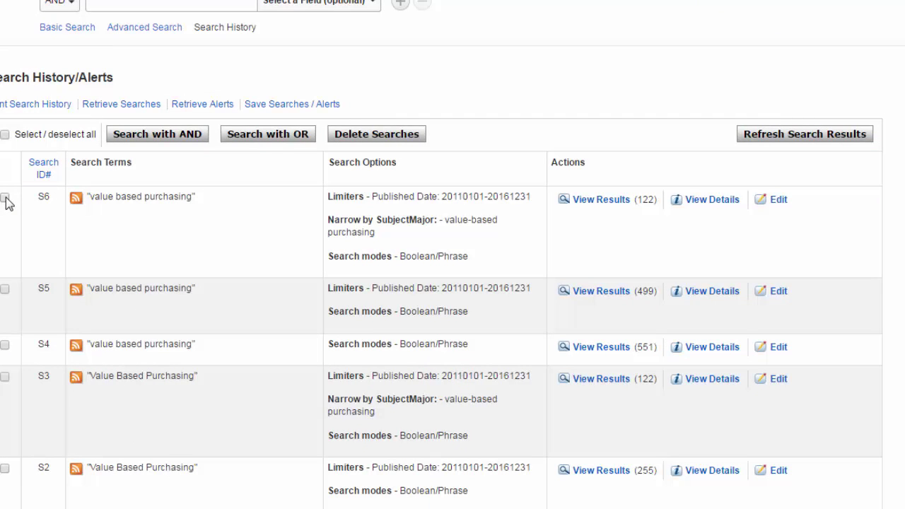
{"action": "left_click", "coordinate": [5, 198]}
{"action": "left_click", "coordinate": [278, 106]}
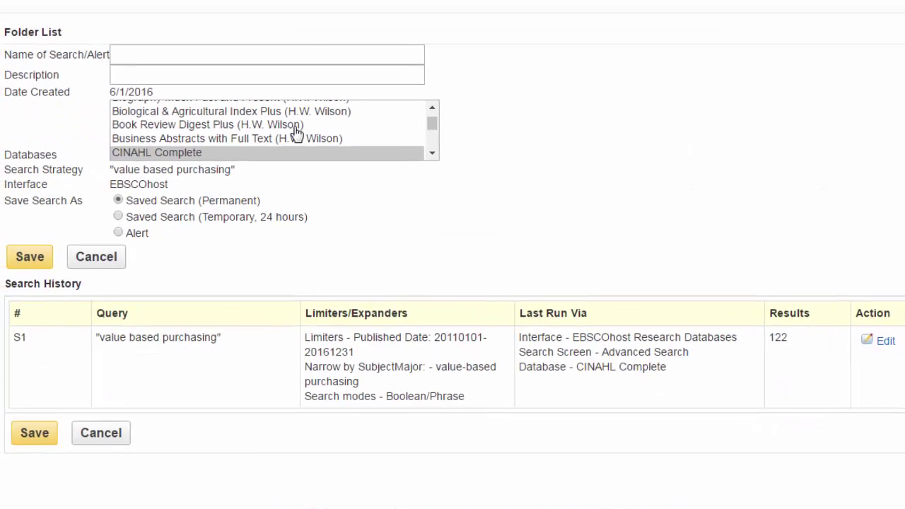
Name the saved search Class1, set it to be saved as an Alert, and review the alert and e-mail options.
{"action": "left_click", "coordinate": [294, 99]}
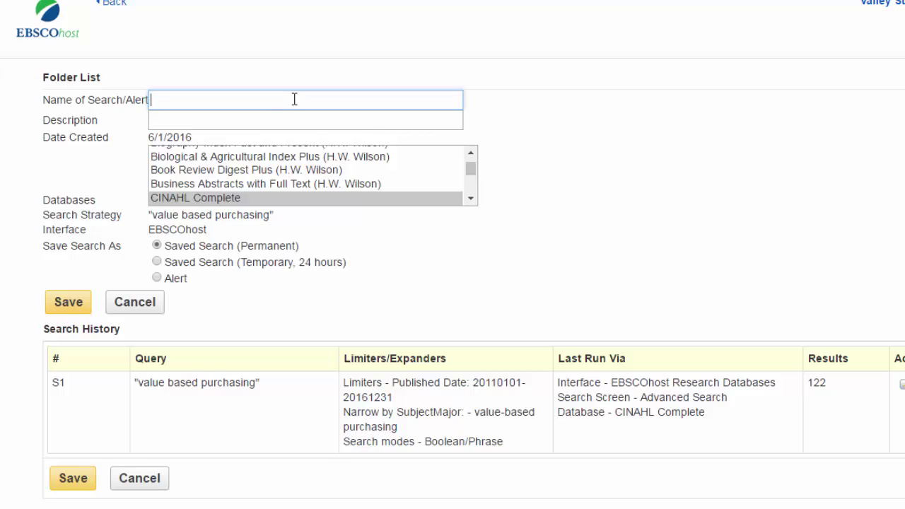
{"action": "type", "text": "Class1"}
{"action": "left_click", "coordinate": [161, 280]}
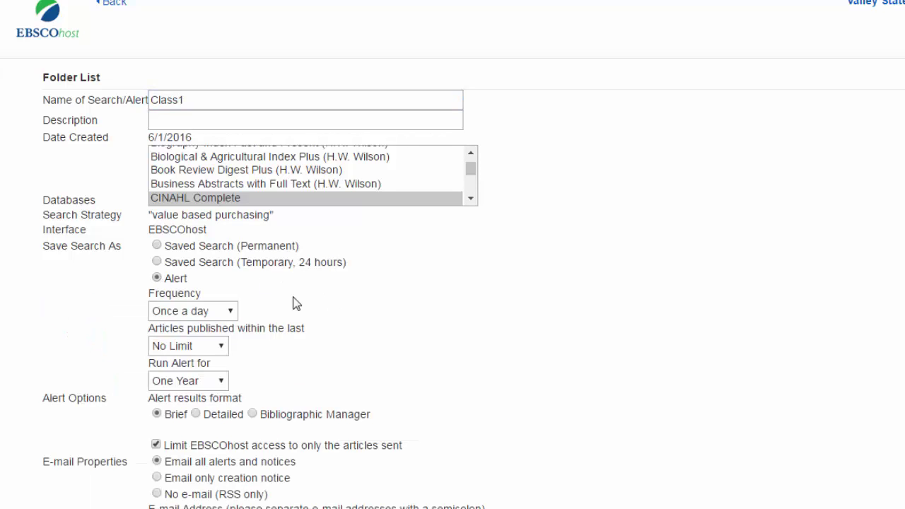
{"action": "scroll", "coordinate": [288, 417], "scroll_direction": "down", "scroll_amount": 2}
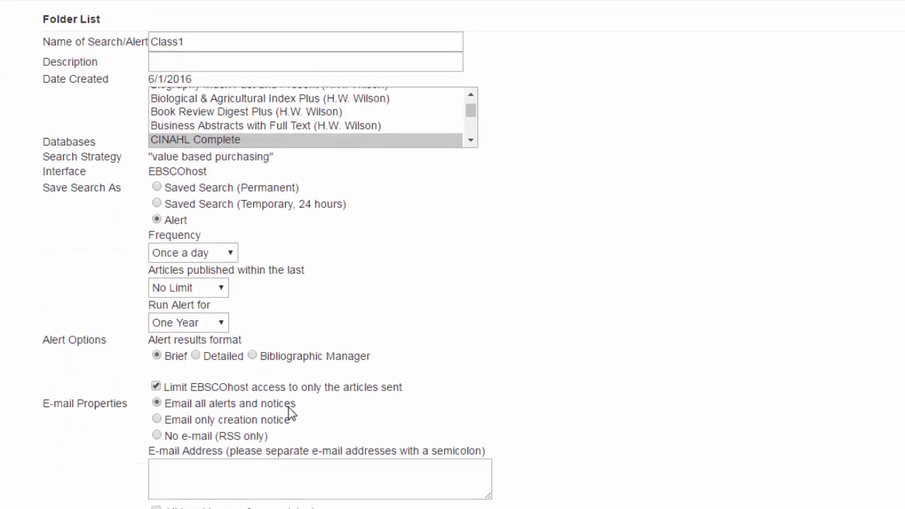
{"action": "scroll", "coordinate": [297, 387], "scroll_direction": "down", "scroll_amount": 1}
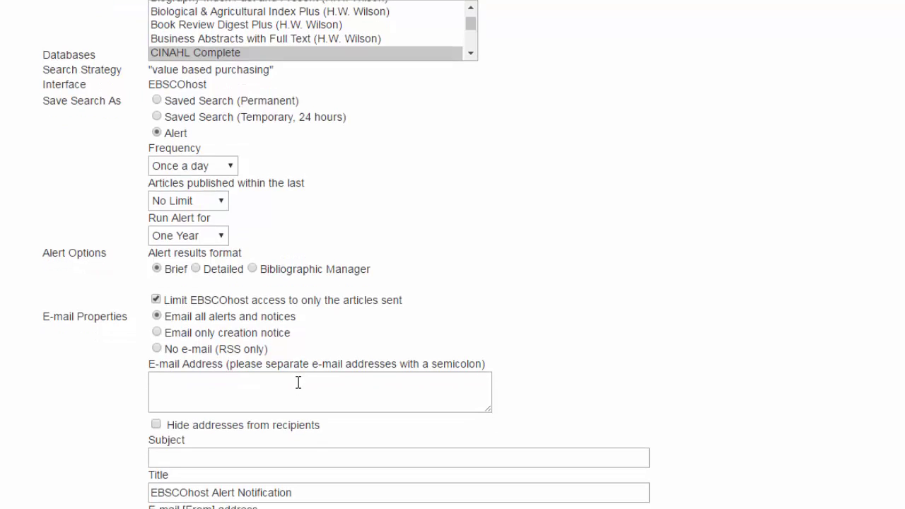